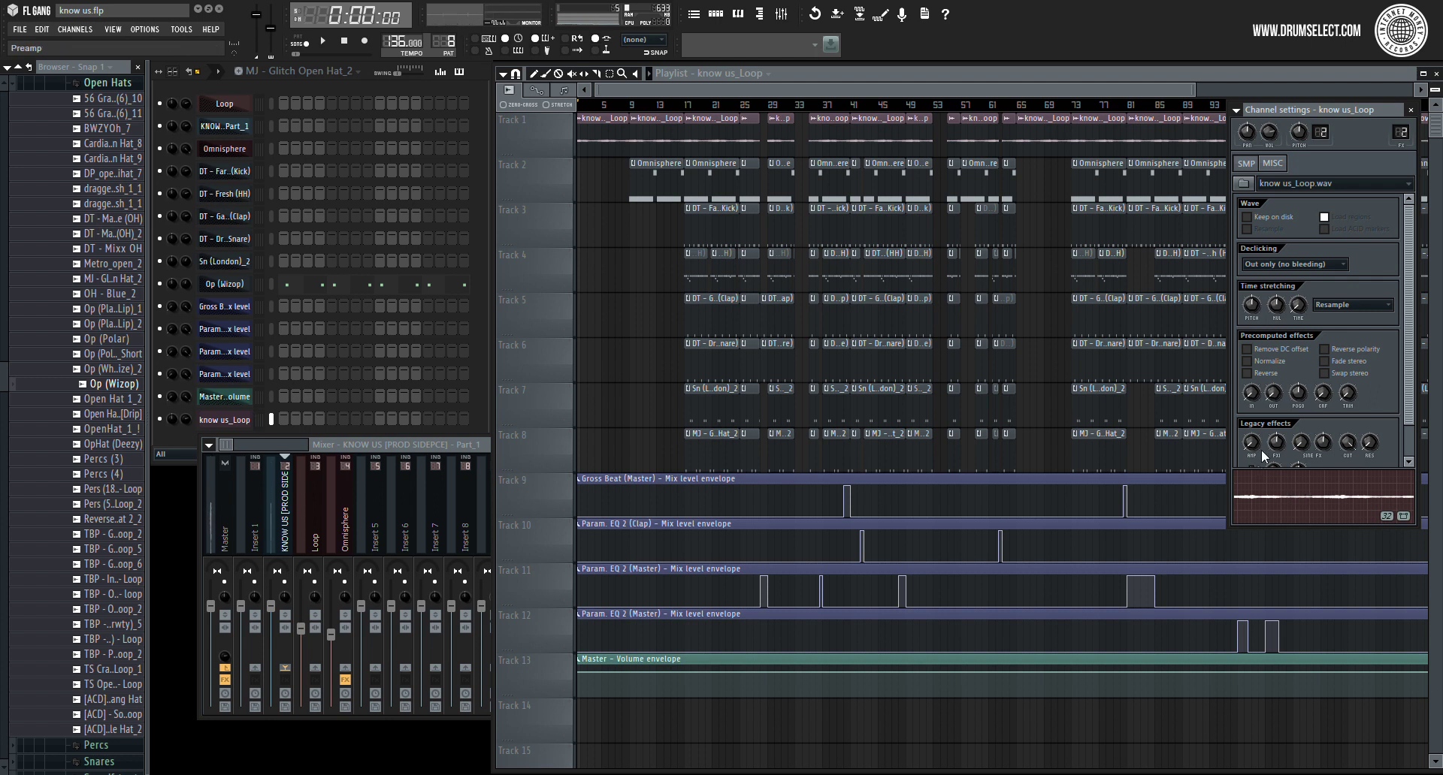
Close the know us_Loop channel settings, then open the Omnisphere pattern in the piano roll and play its notes in full view.
key(Escape)
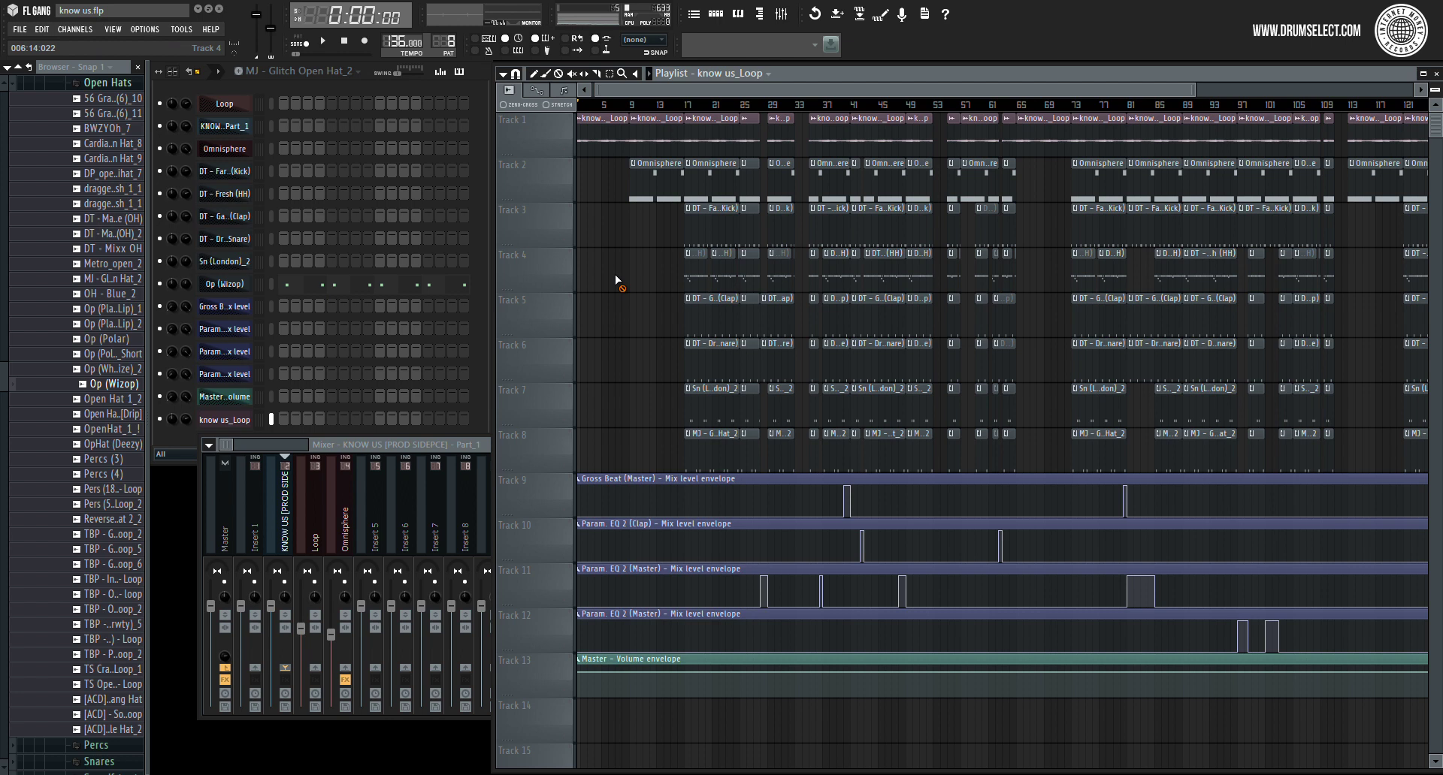
scroll(613, 251, up, 4)
double_click(721, 174)
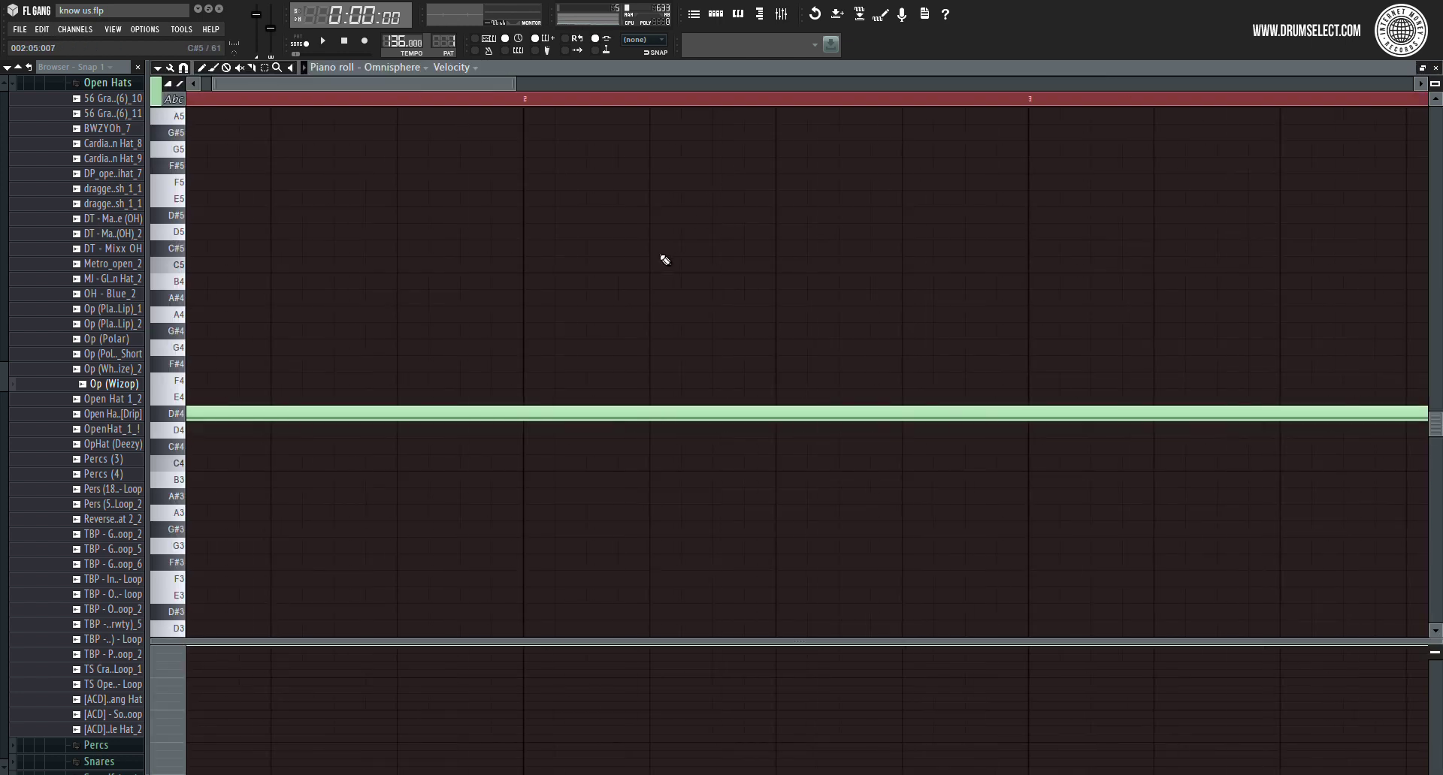
scroll(661, 264, down, 3)
key(ctrl+d)
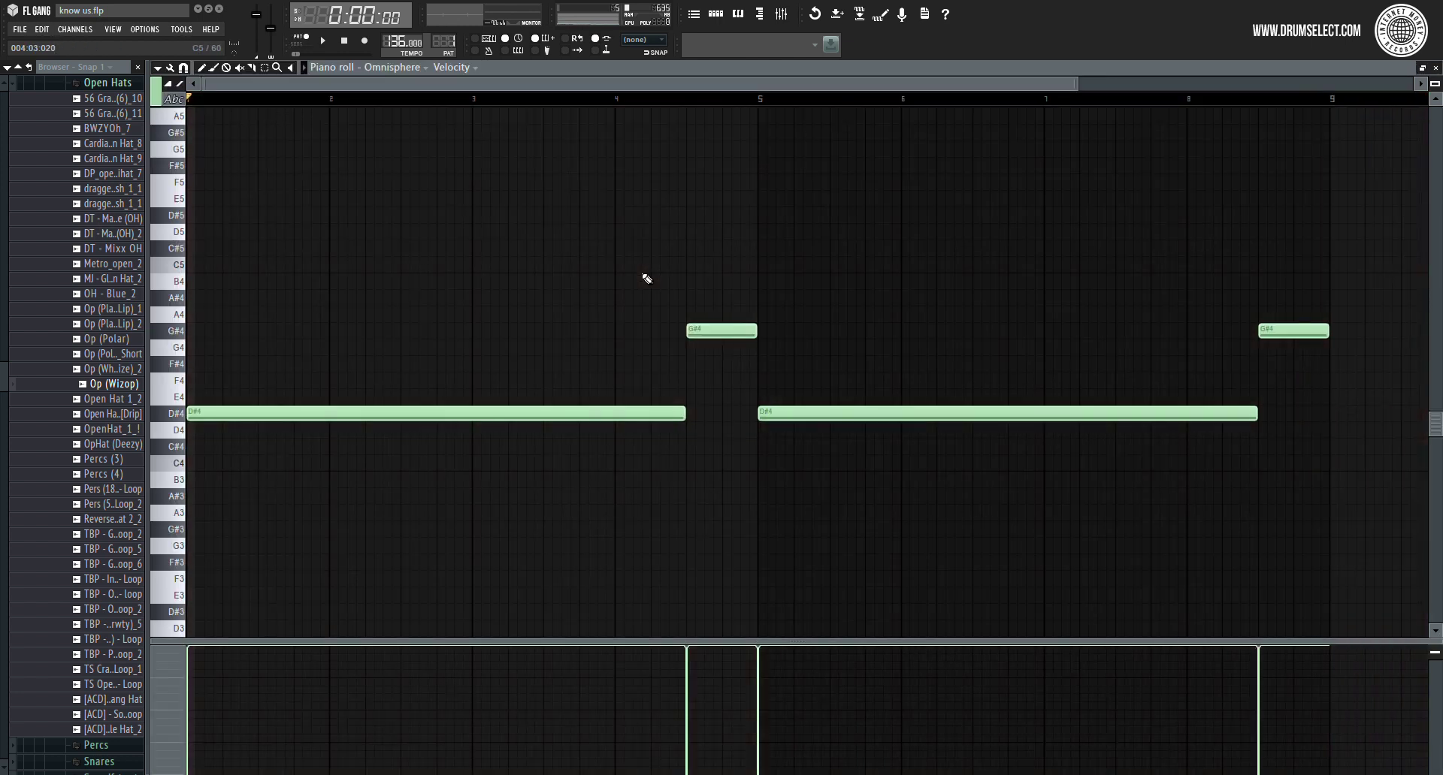
scroll(647, 279, down, 2)
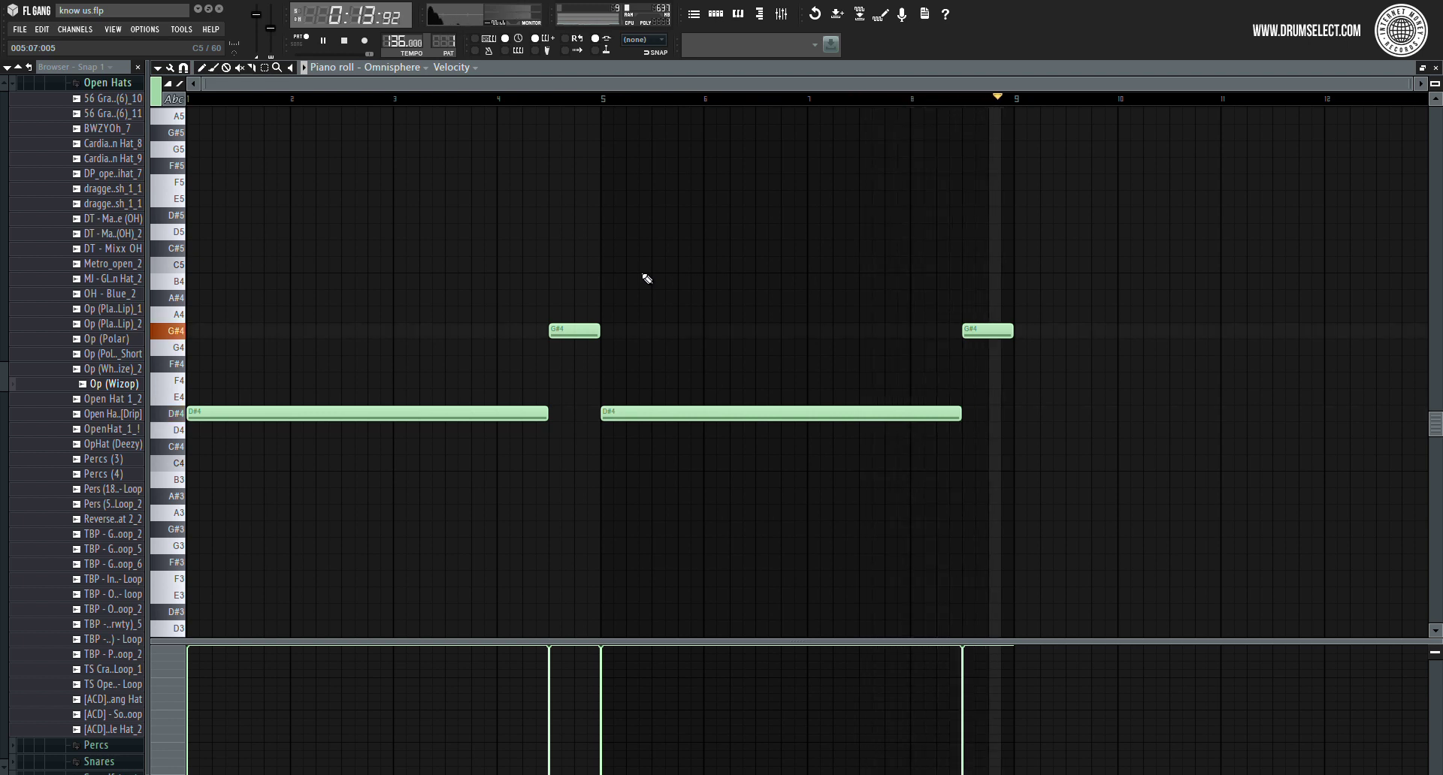
Open the Omnisphere instrument from its channel to review the loaded patch and its settings, and close it.
key(F6)
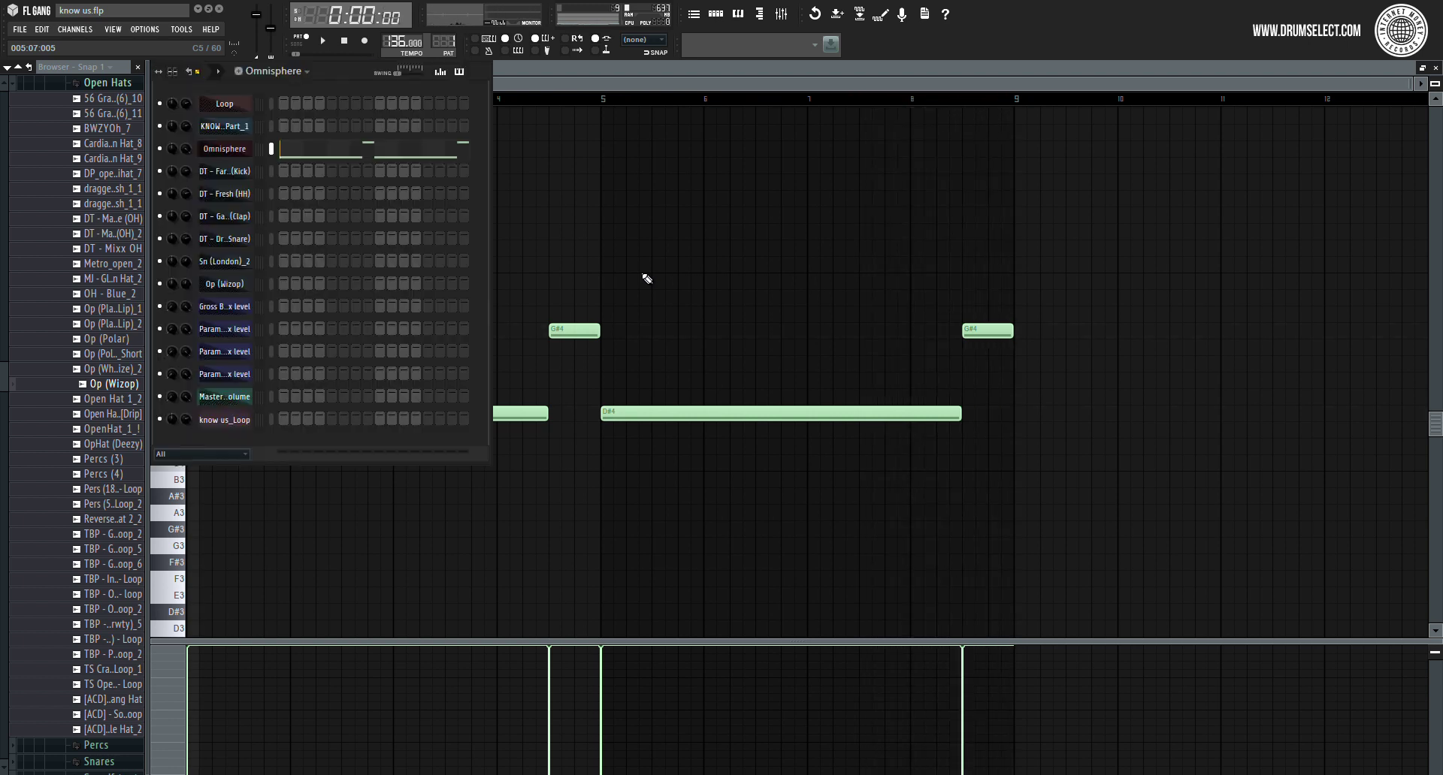
click(231, 152)
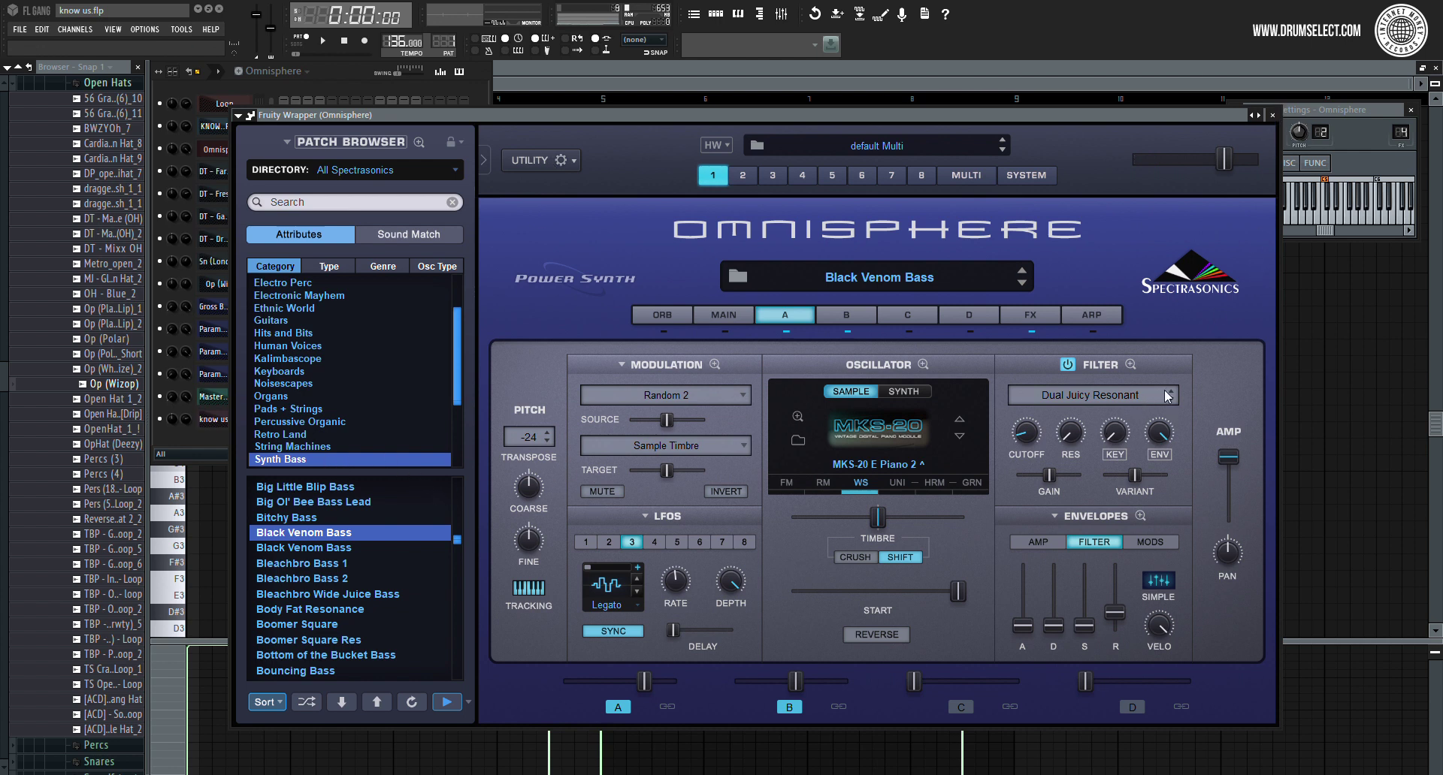
click(1273, 116)
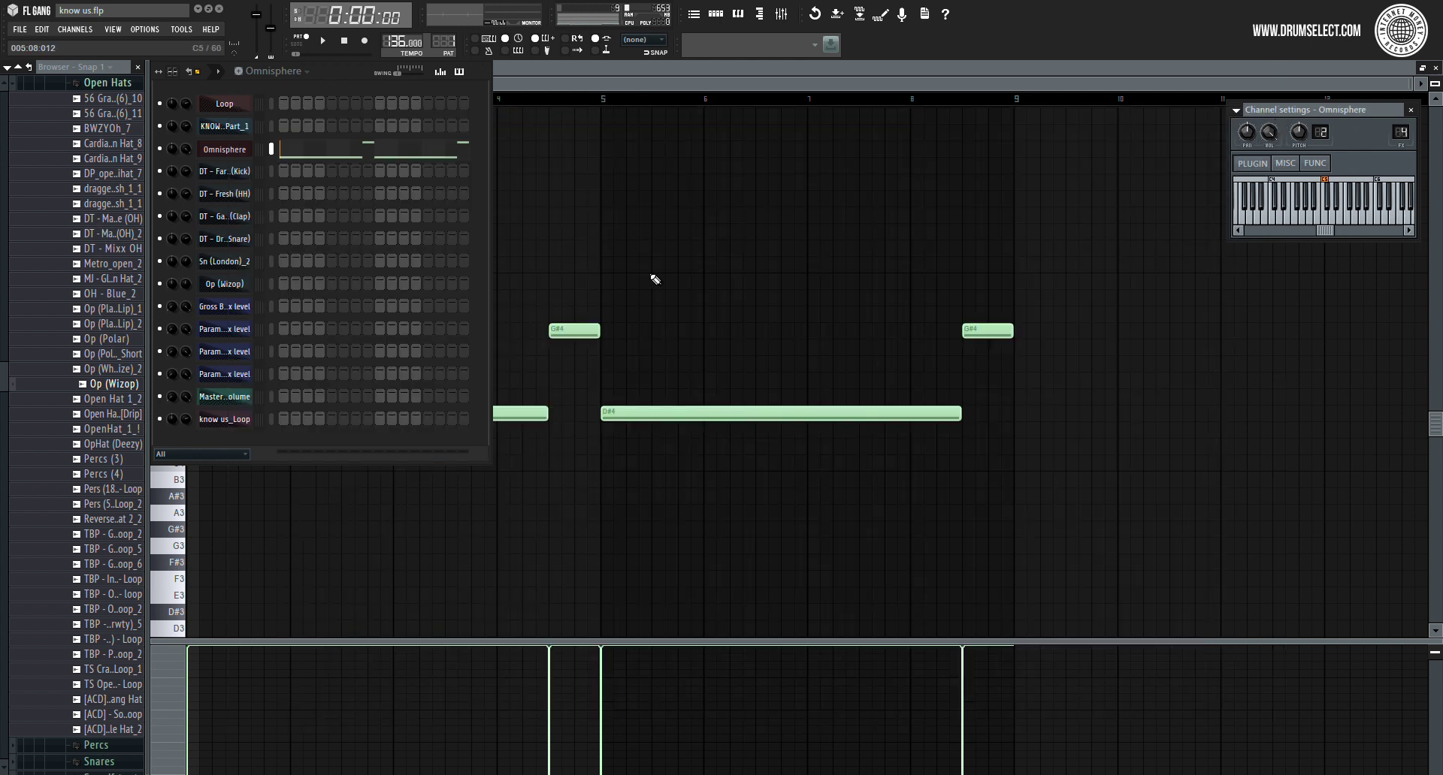
Inspect the Fruity Flanger settings on the Omnisphere mixer track and return to the piano roll.
key(F6)
key(F6)
key(F9)
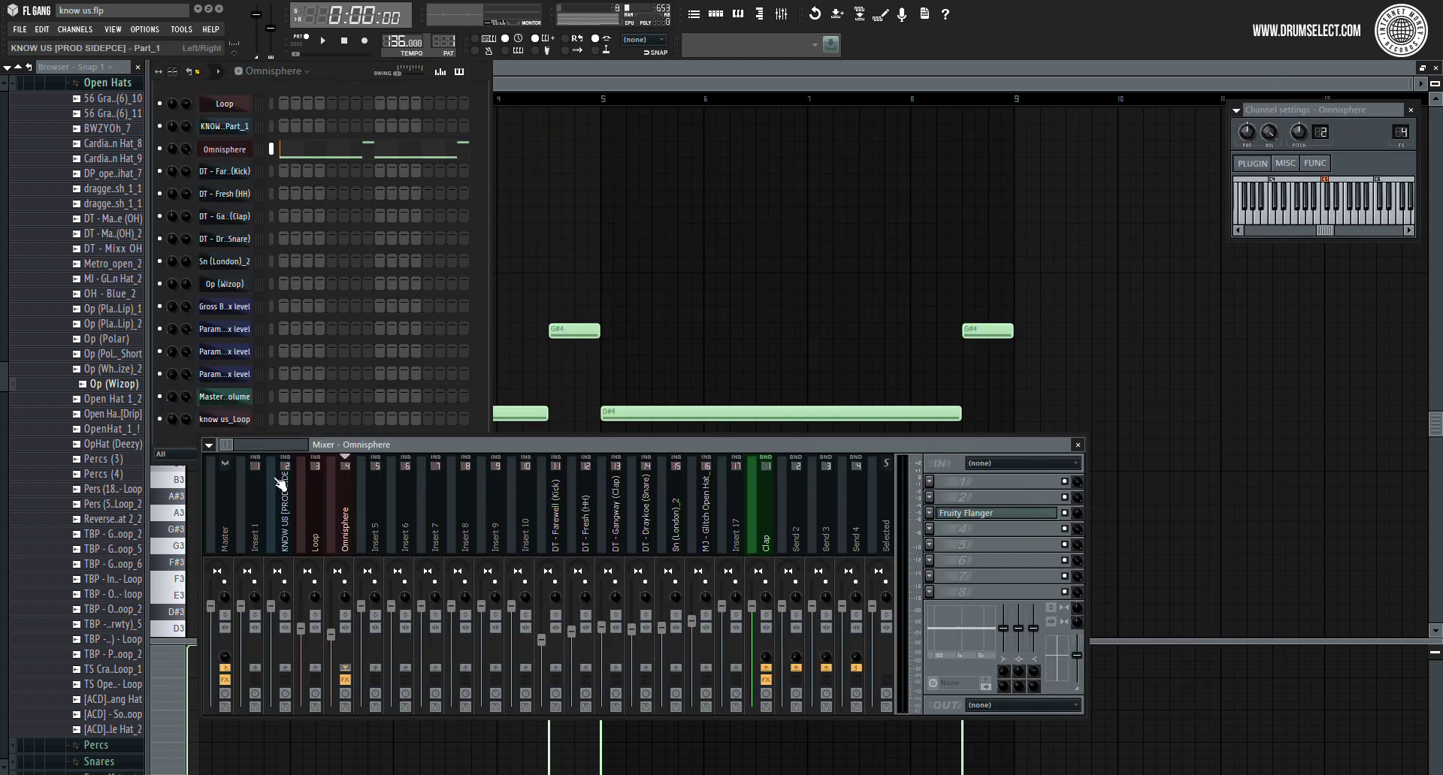
click(1020, 514)
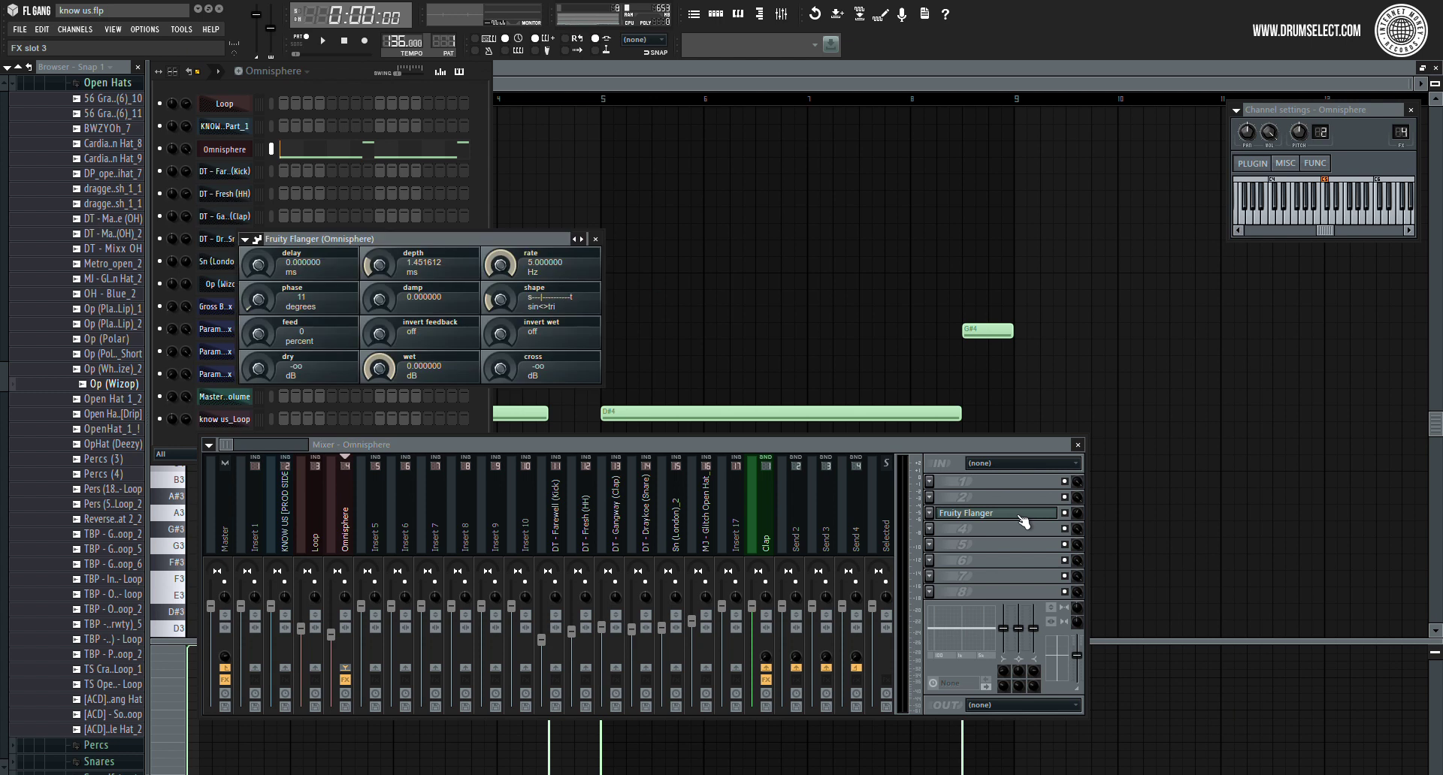
click(1020, 515)
key(F5)
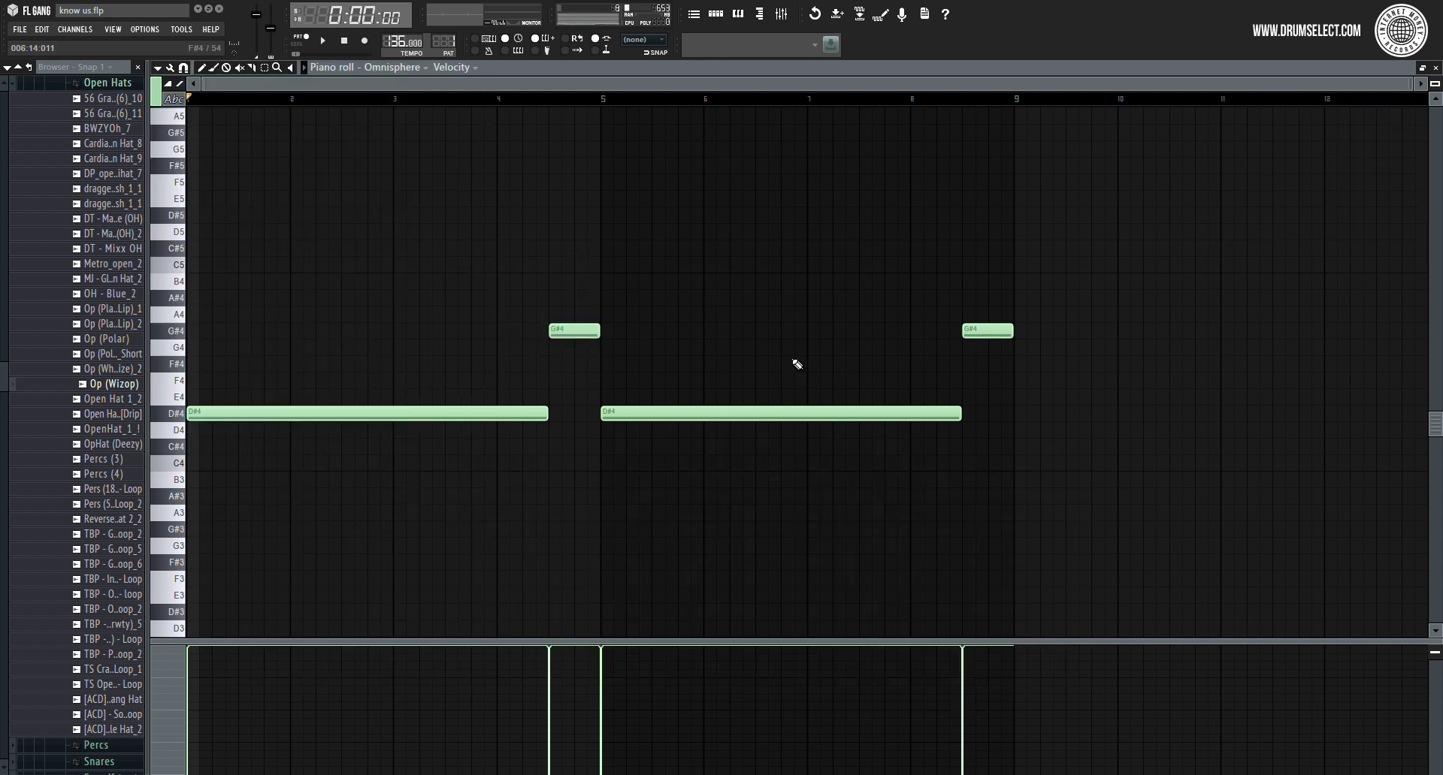
Open the DT - Farewell (Kick) pattern in the piano roll, play all its notes, and close the piano roll.
double_click(980, 242)
scroll(874, 306, down, 8)
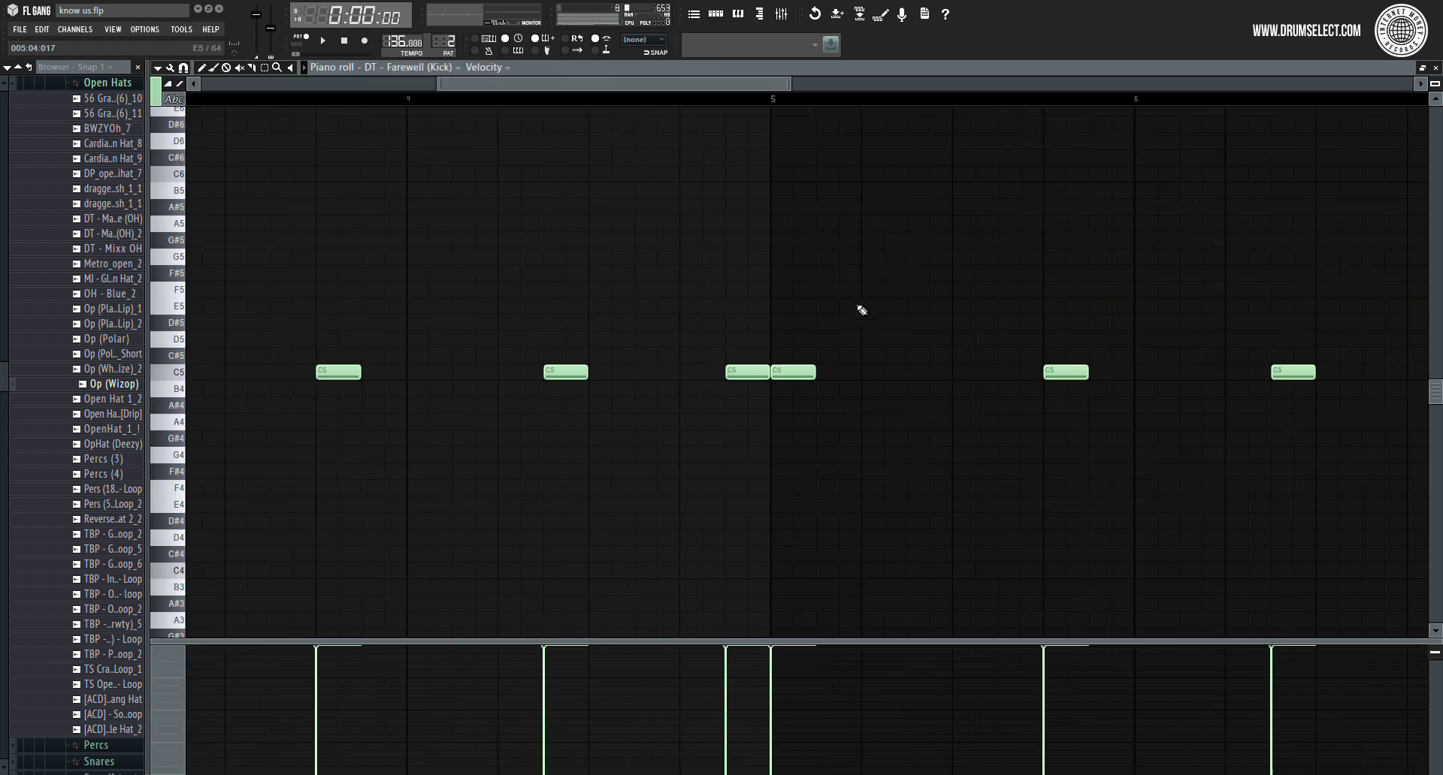
key(space)
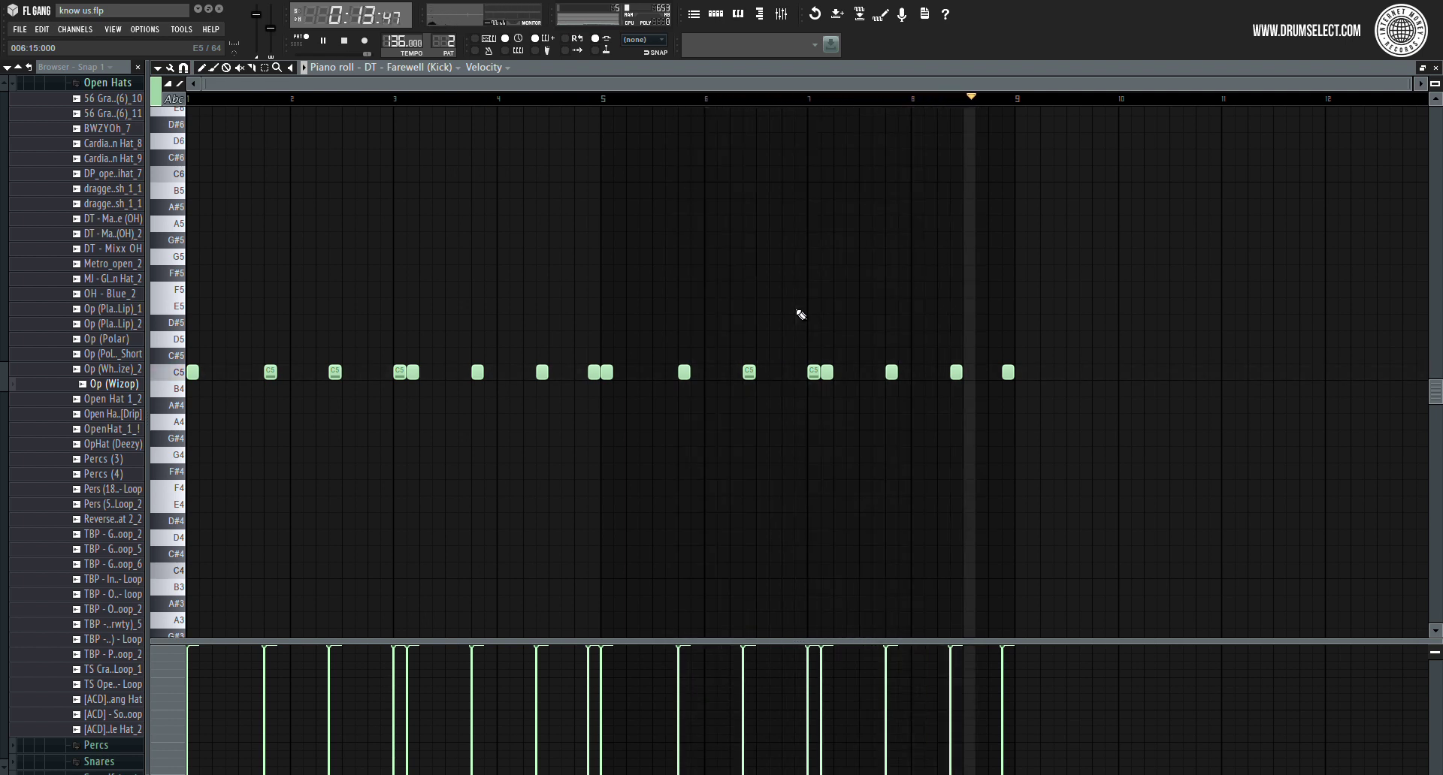
key(space)
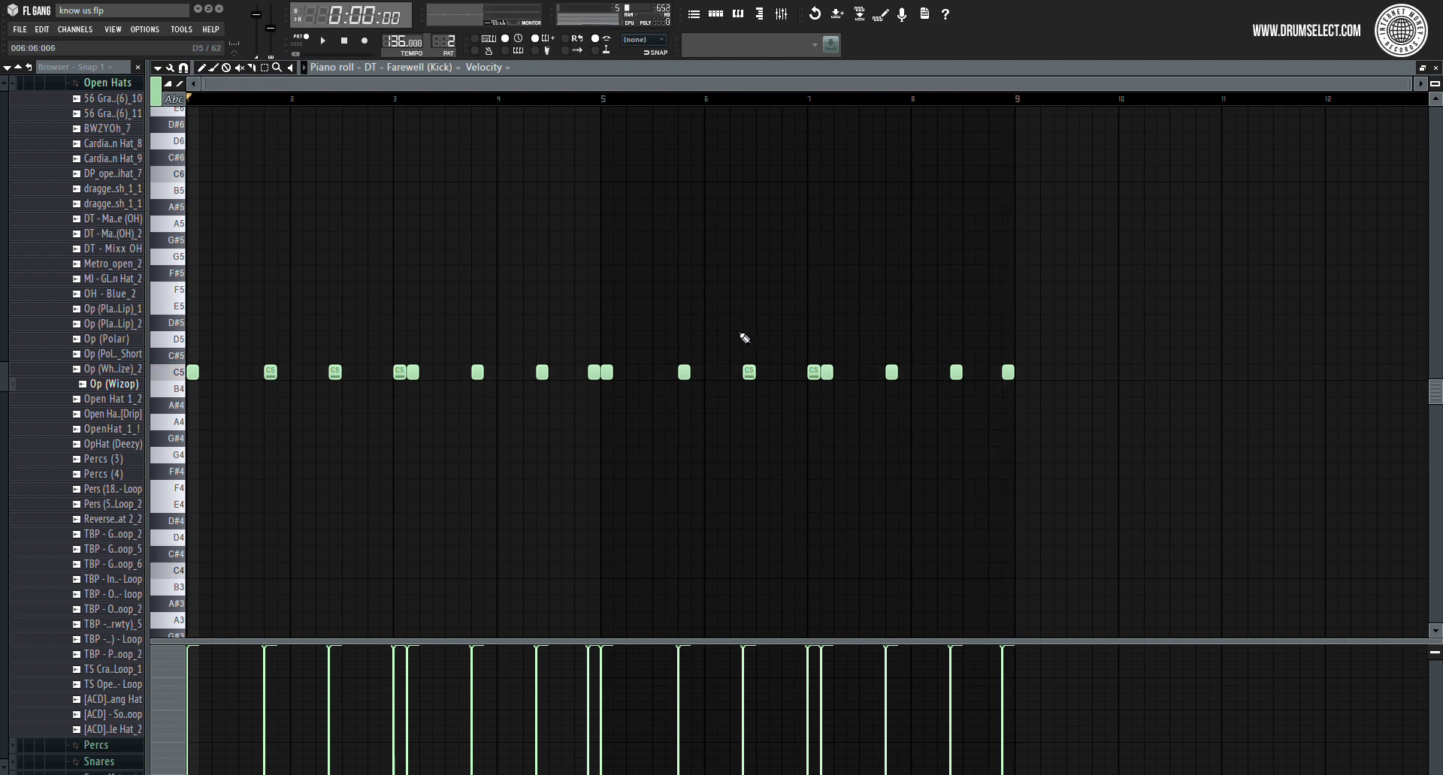
key(Escape)
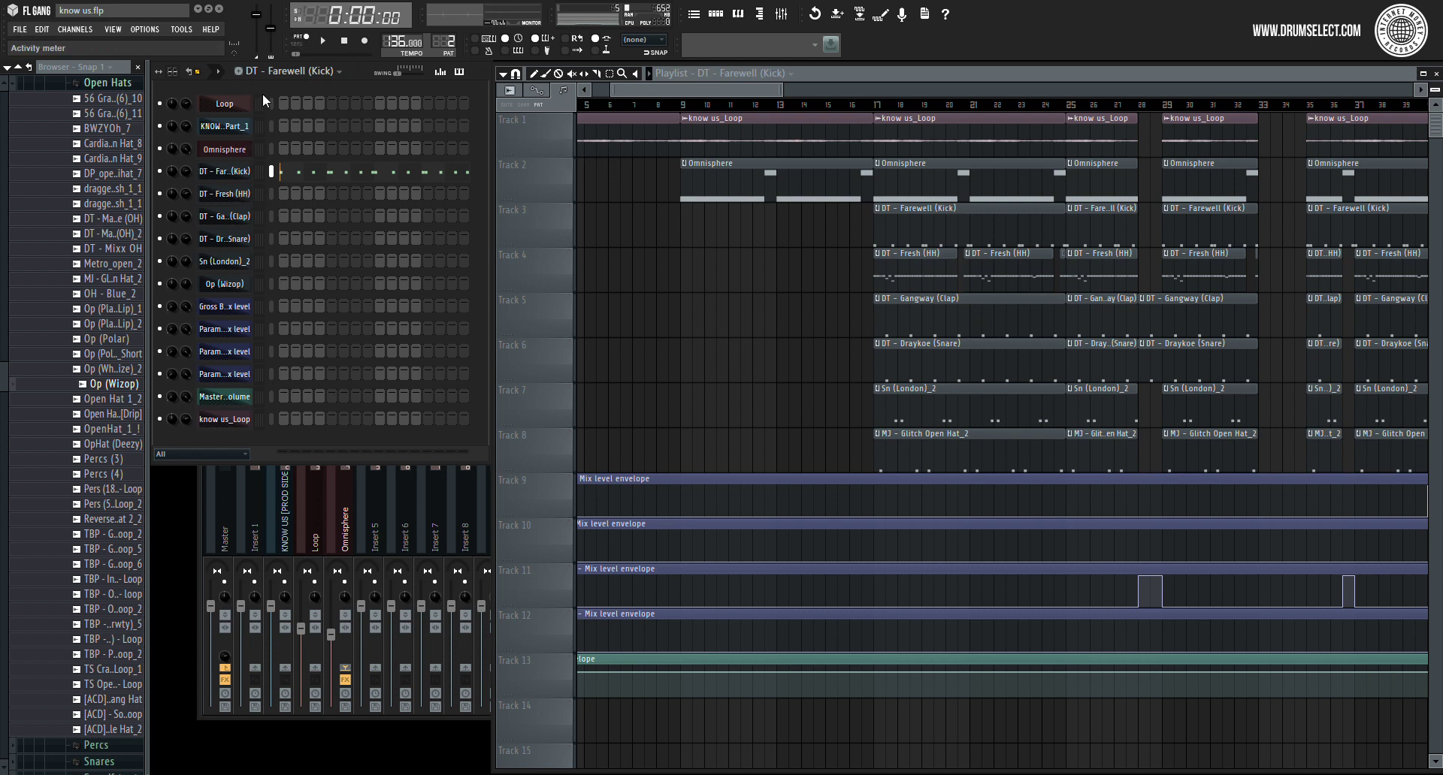
Open the DT - Fresh (HH) notes in the piano roll and play the whole hi-hat pattern.
click(327, 196)
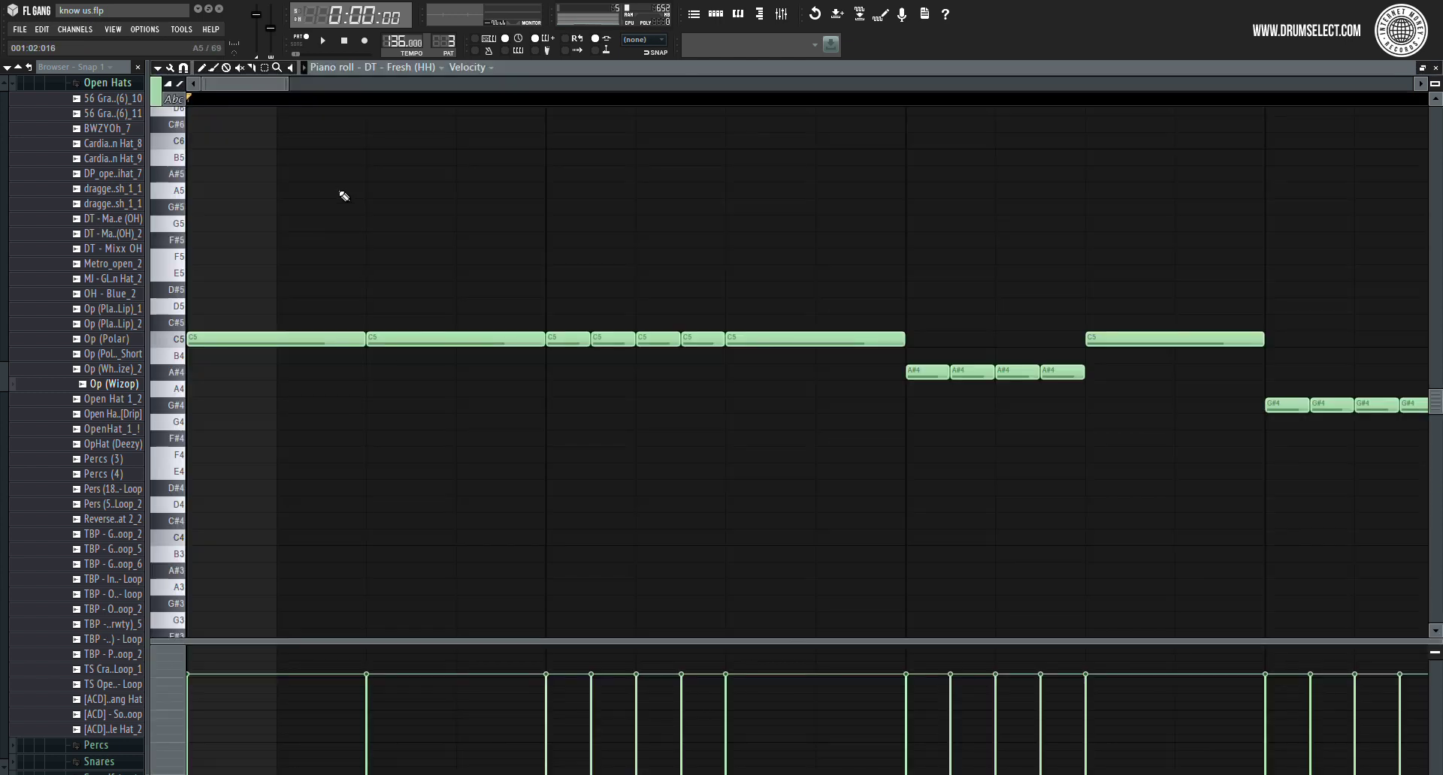
key(space)
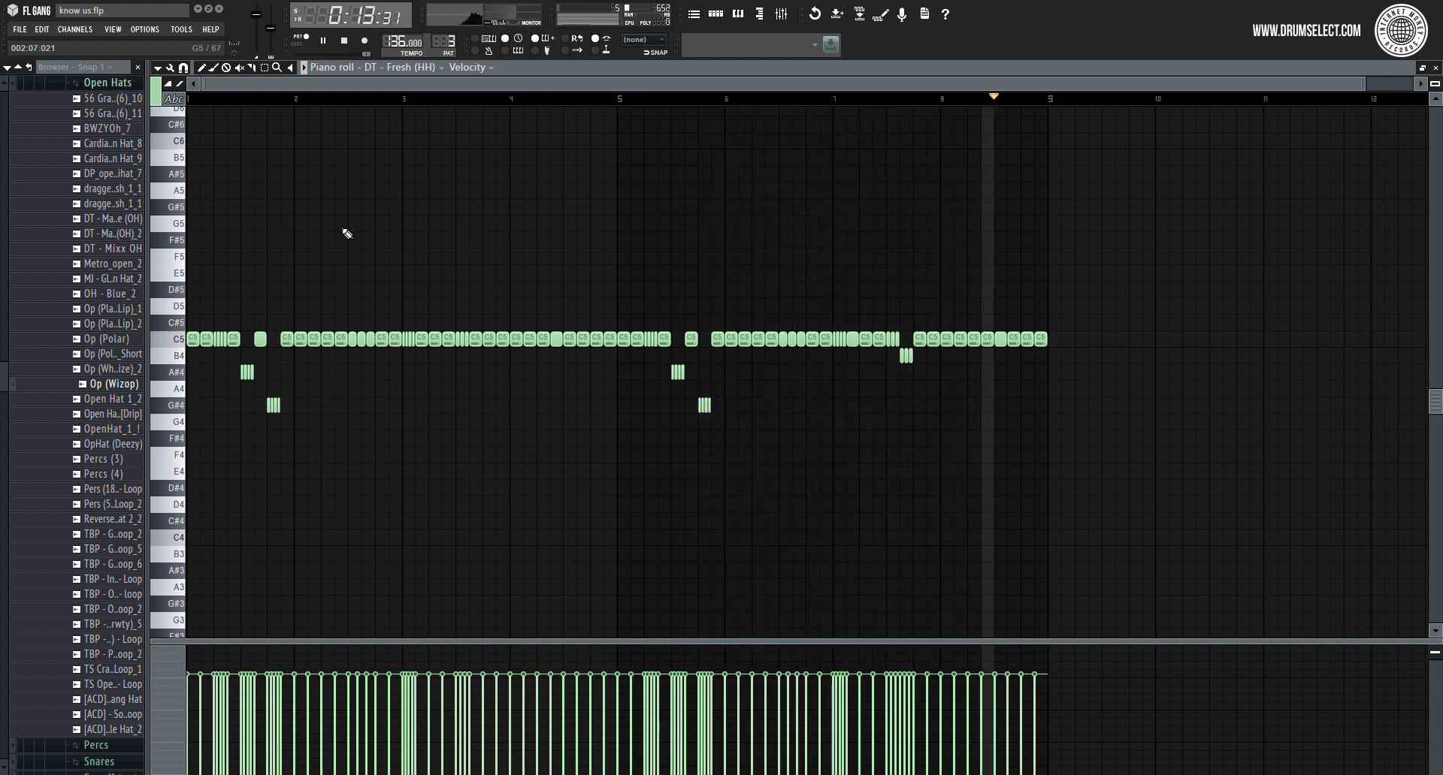
key(Escape)
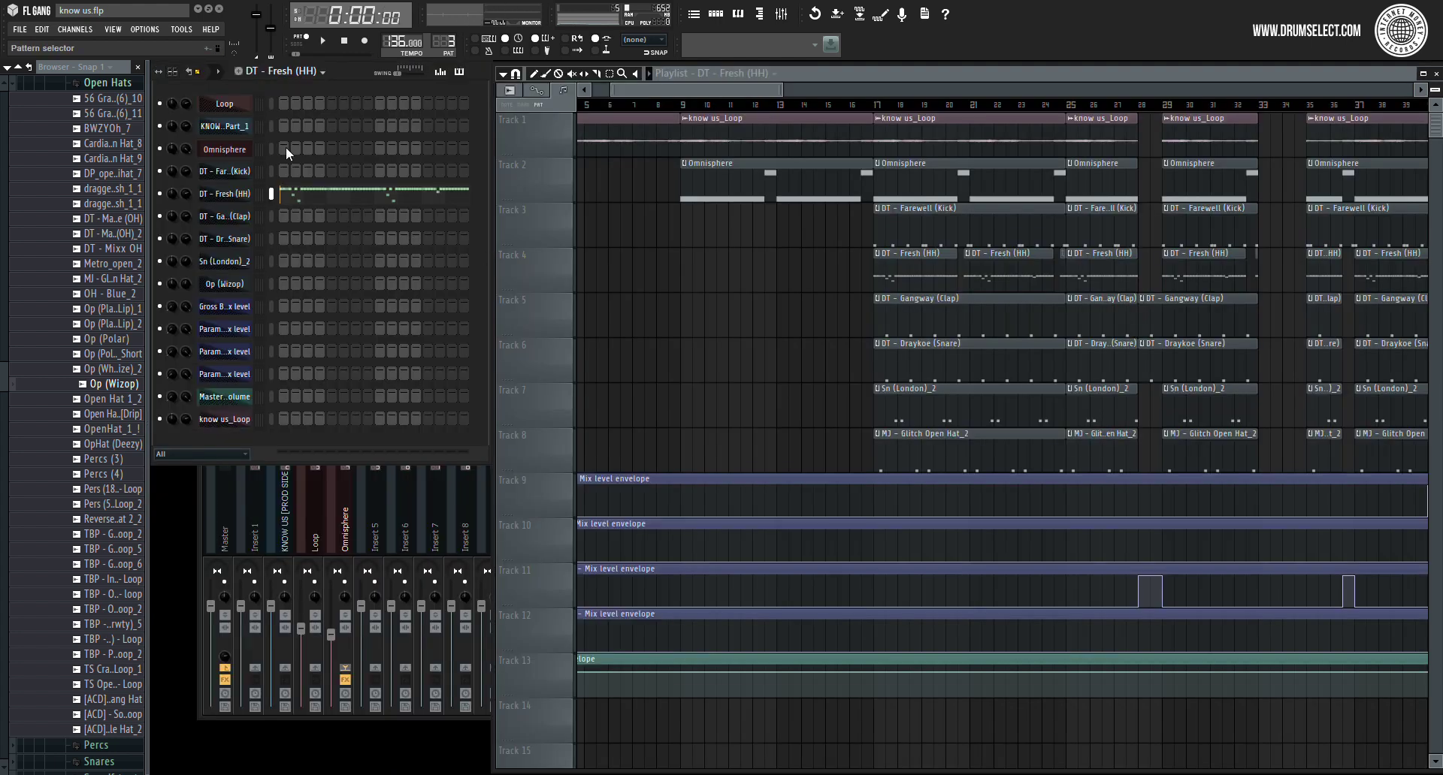
Switch to the DT - Gangway (Clap) pattern and play its complete note sequence in the piano roll.
key(plus)
key(plus)
click(307, 219)
key(space)
scroll(299, 240, down, 5)
scroll(303, 259, down, 3)
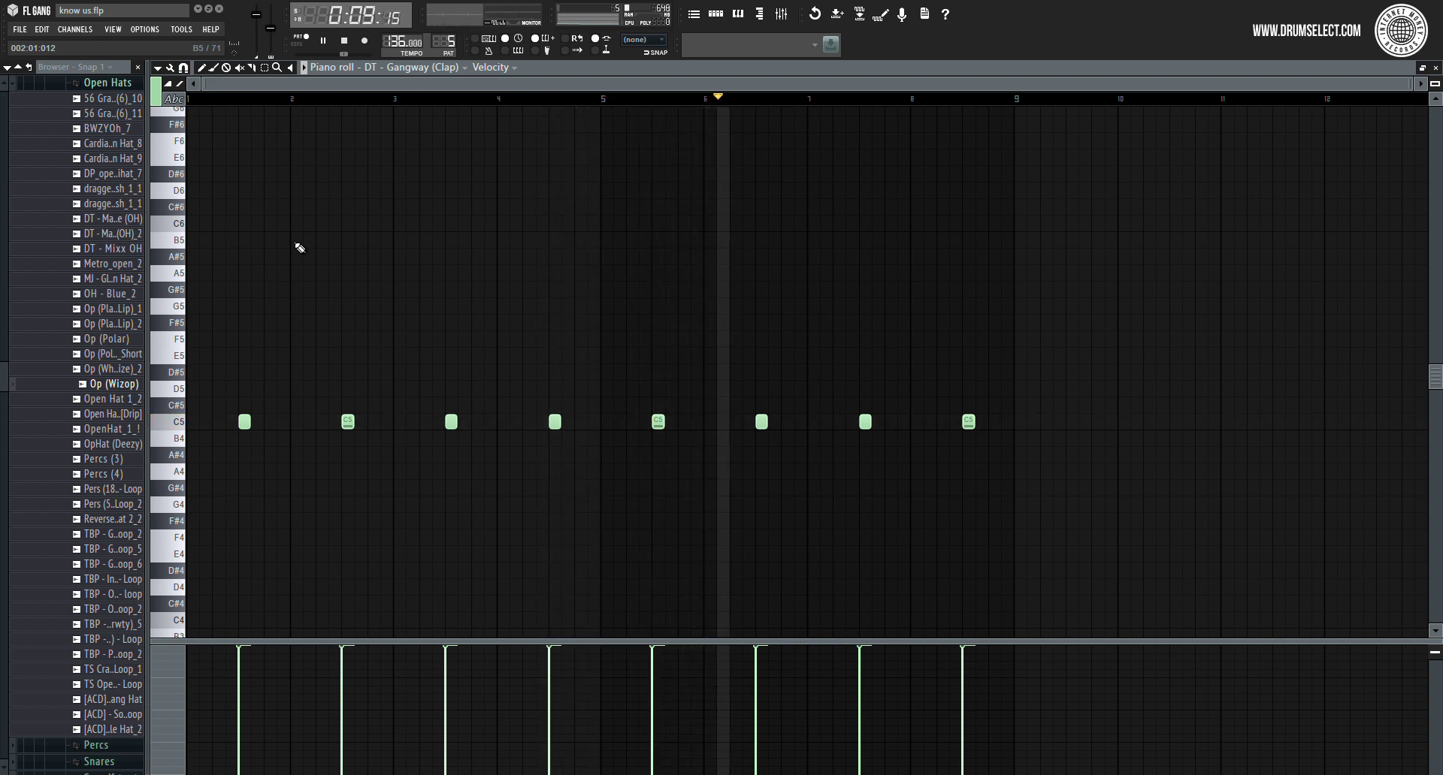
Switch to the DT - Draykoe (Snare) pattern and show its notes in the piano roll during playback.
key(F6)
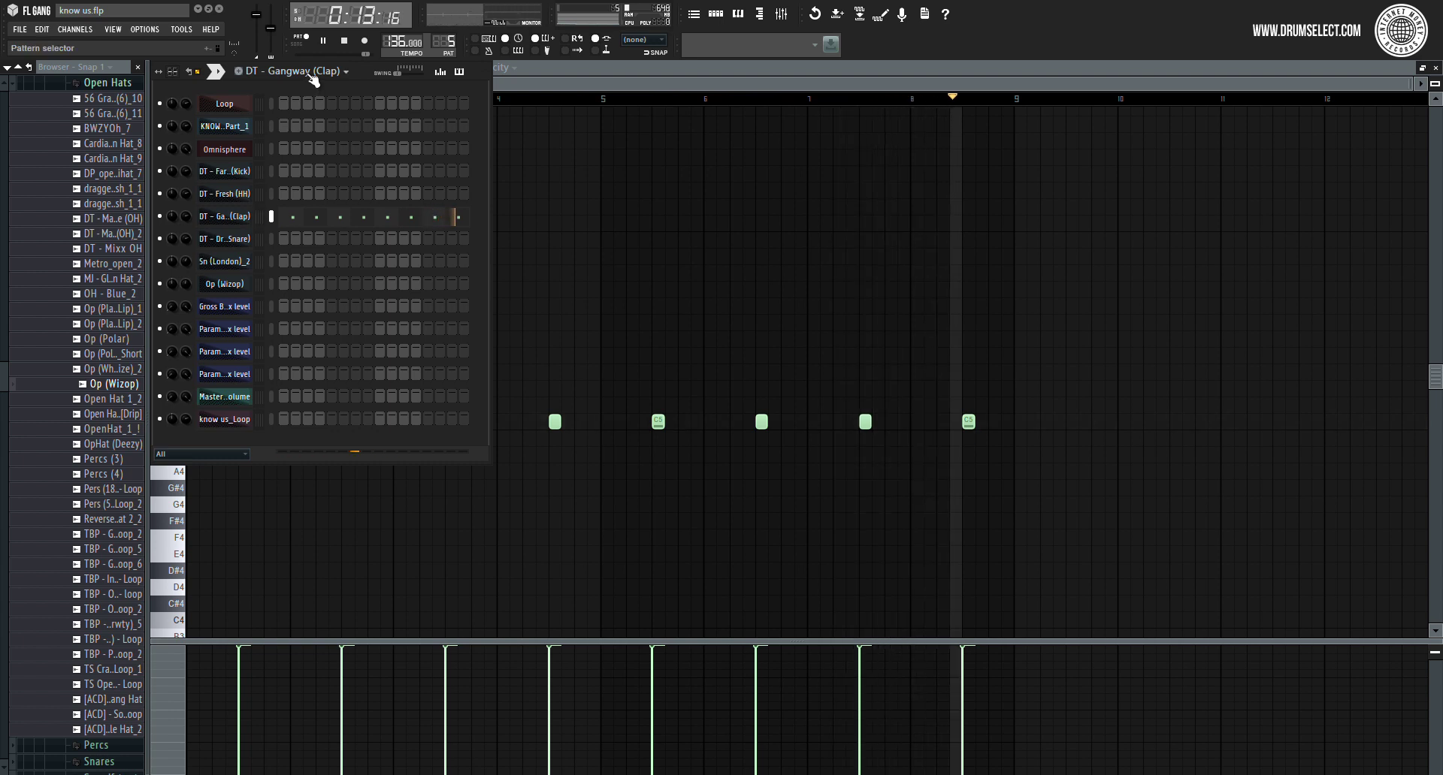
click(332, 239)
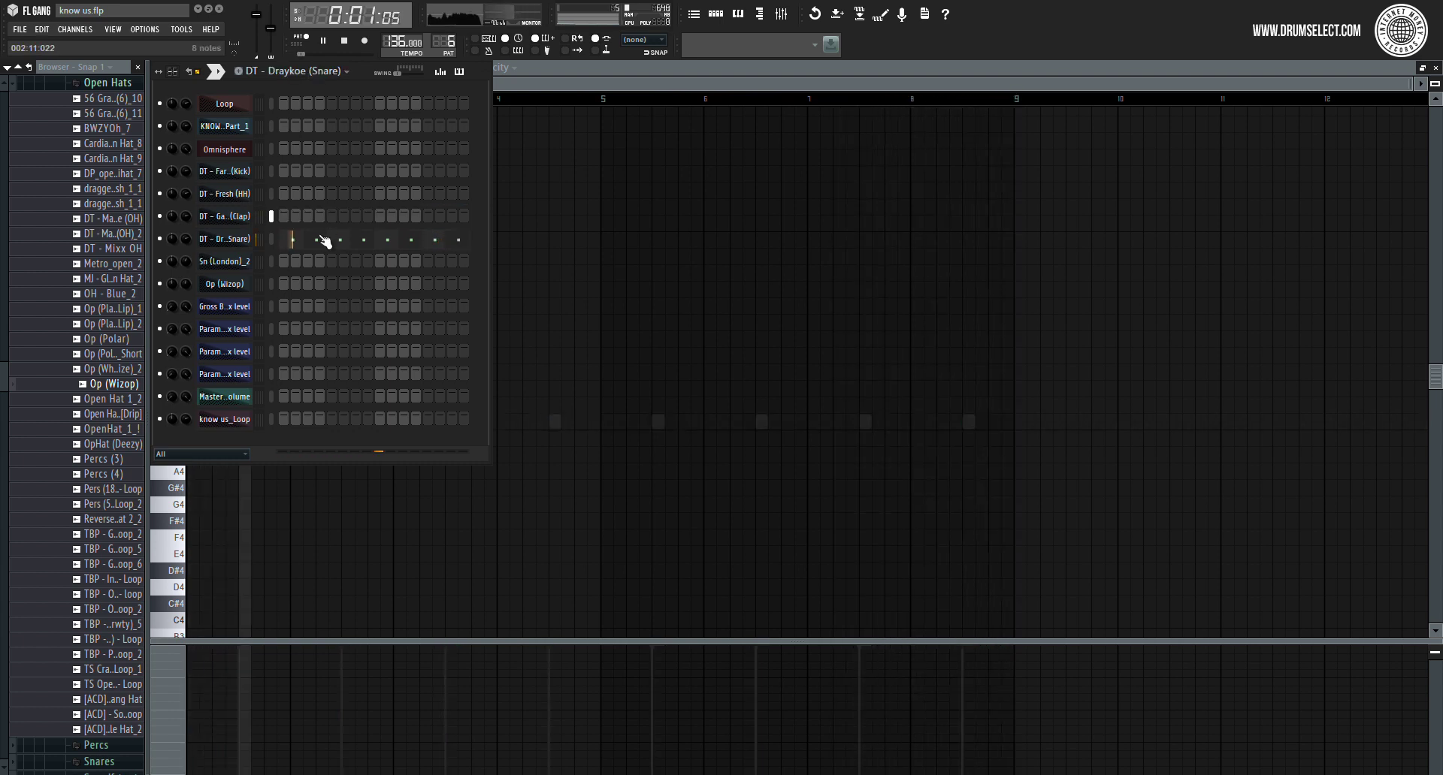
click(289, 245)
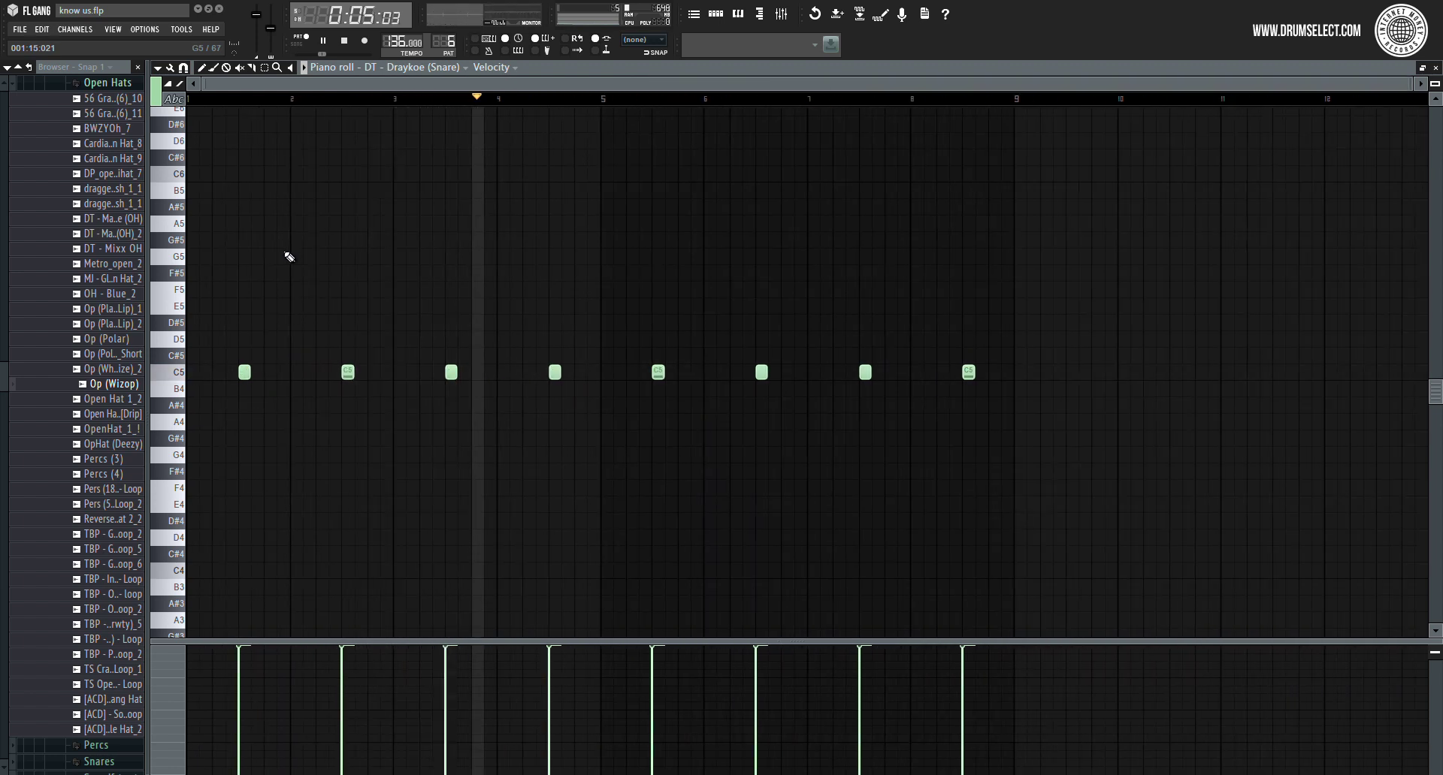
Play the Sn (London)_2 pattern with all its notes shown in the piano roll, then stop and close it.
key(F6)
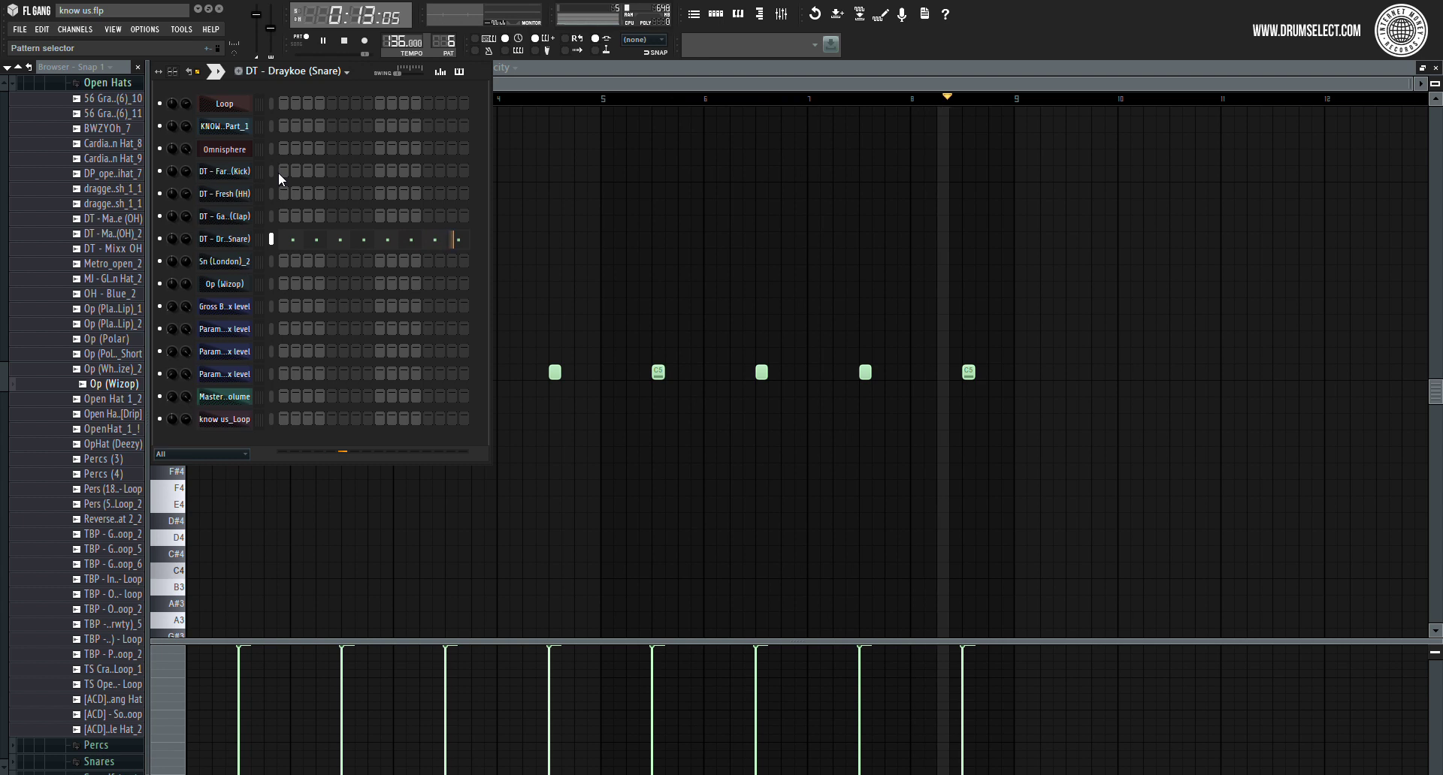
key(KP_Add)
click(318, 266)
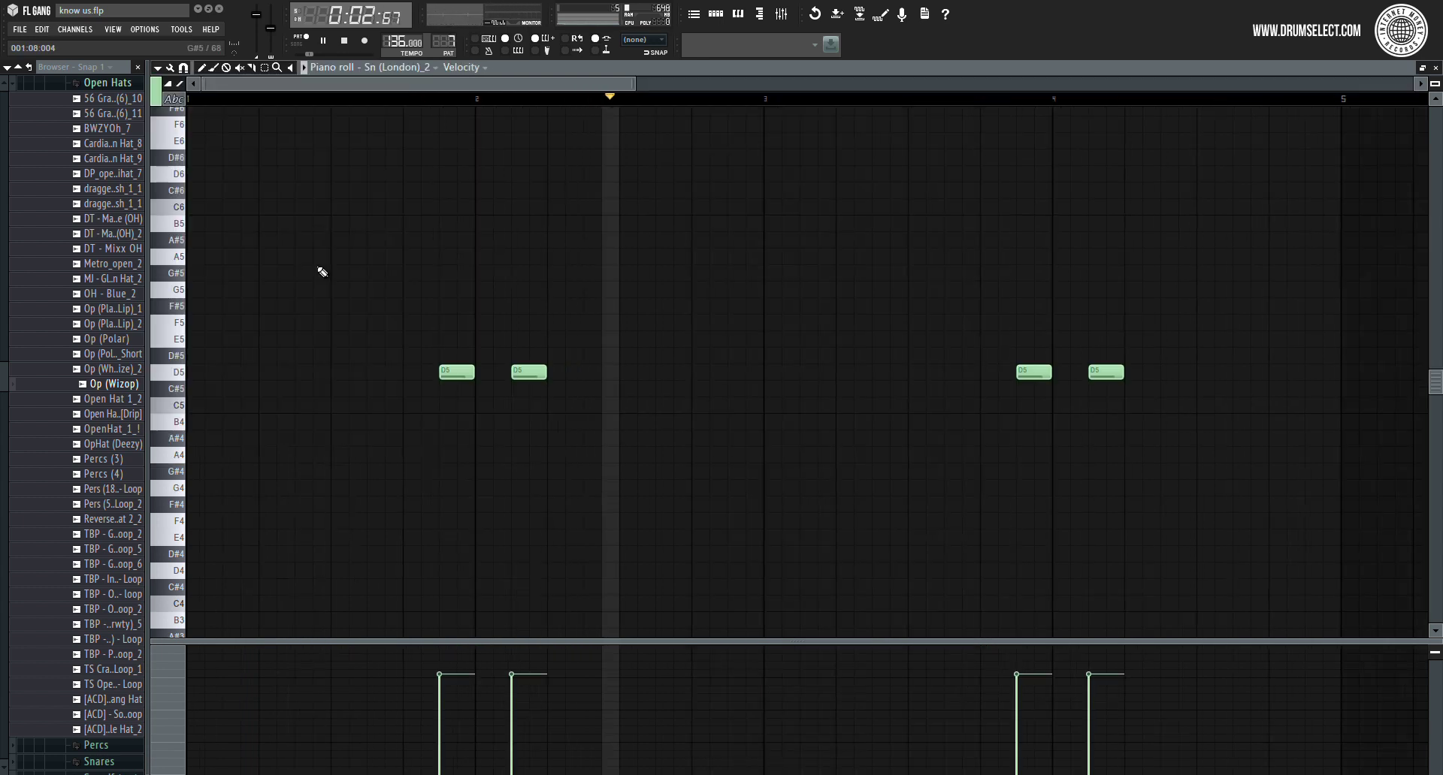
ctrl+scroll(322, 272, down, 4)
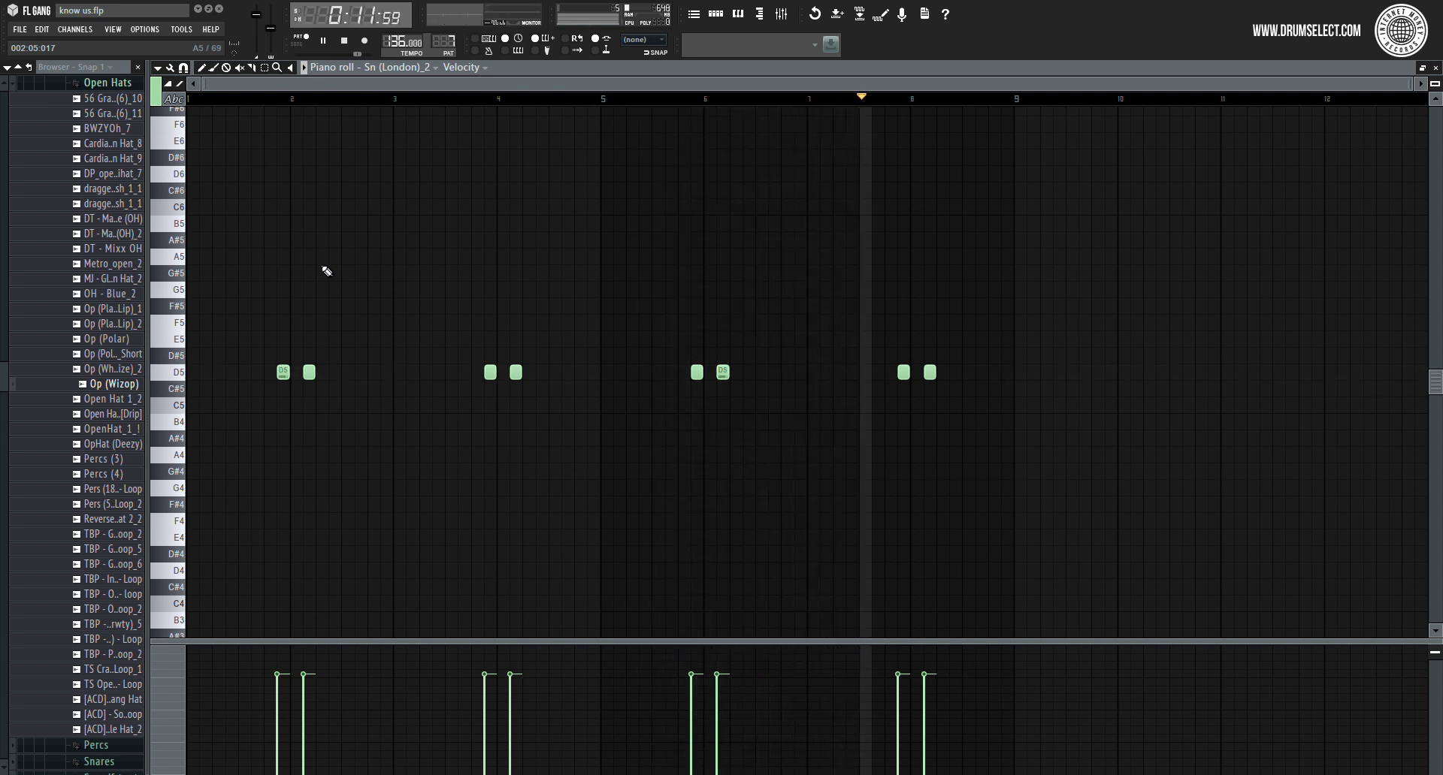
key(space)
key(Escape)
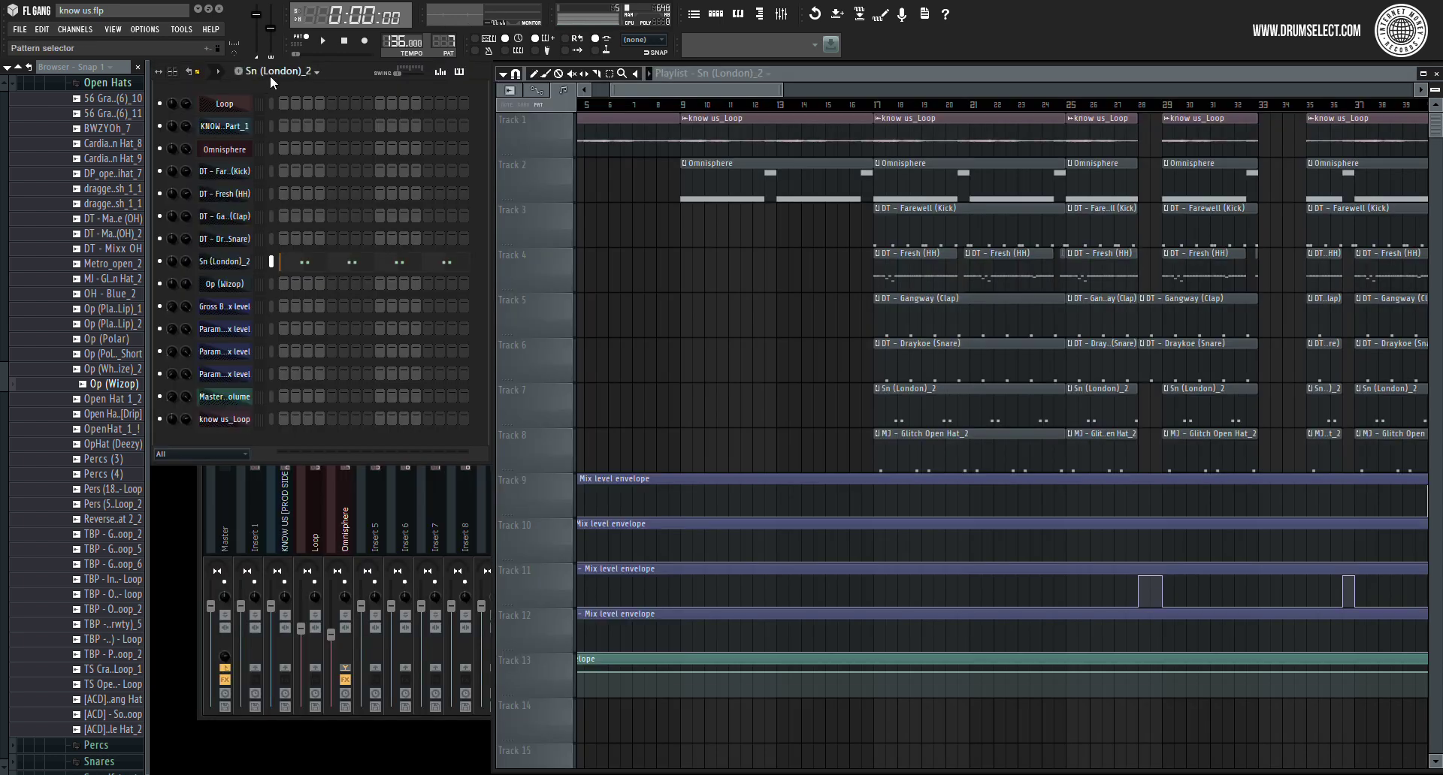
Play the MJ - Glitch Open Hat_2 pattern with the Op (Wizop) notes shown in the piano roll, and close it.
key(F7)
key(space)
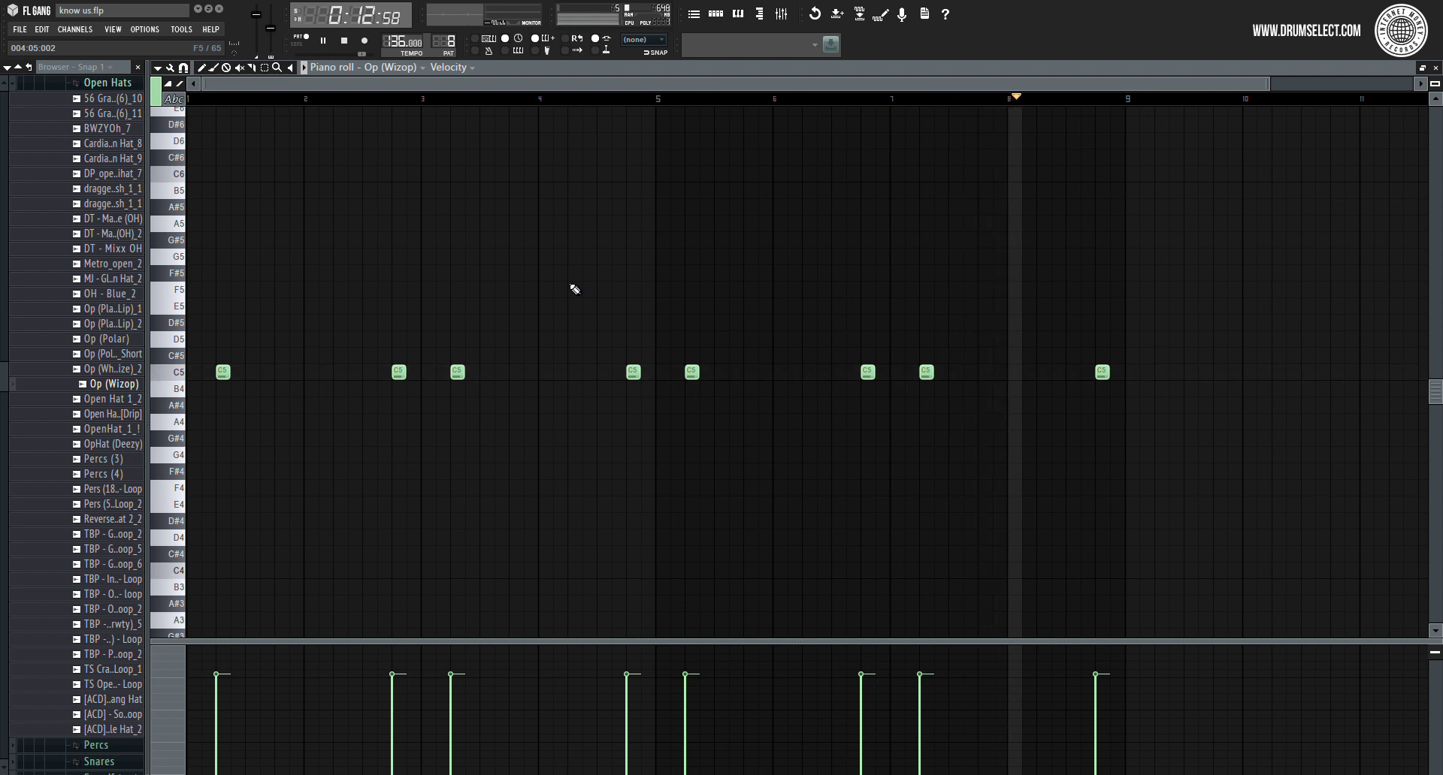
key(Escape)
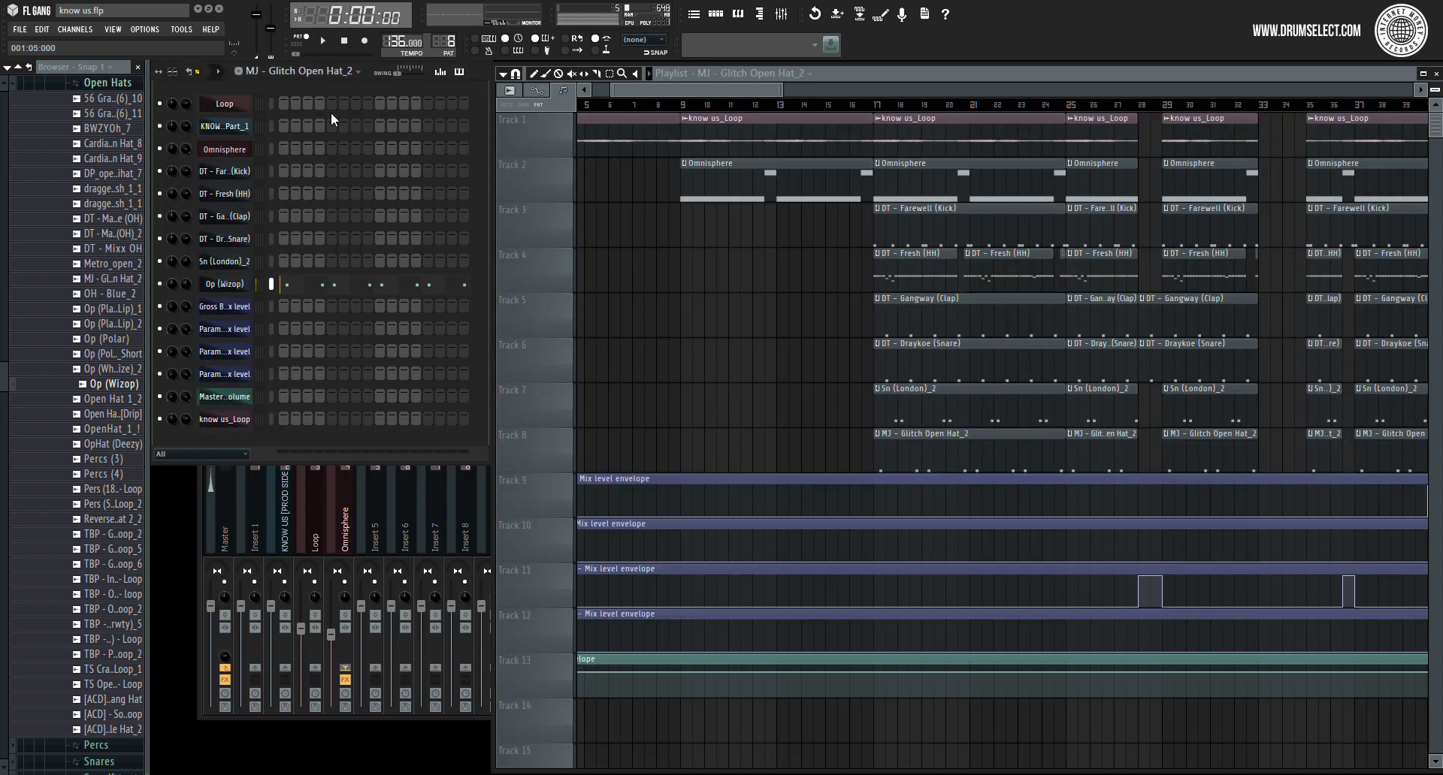
Select the Omnisphere pattern, show the entire playlist arrangement, and play the song from the start.
key(1)
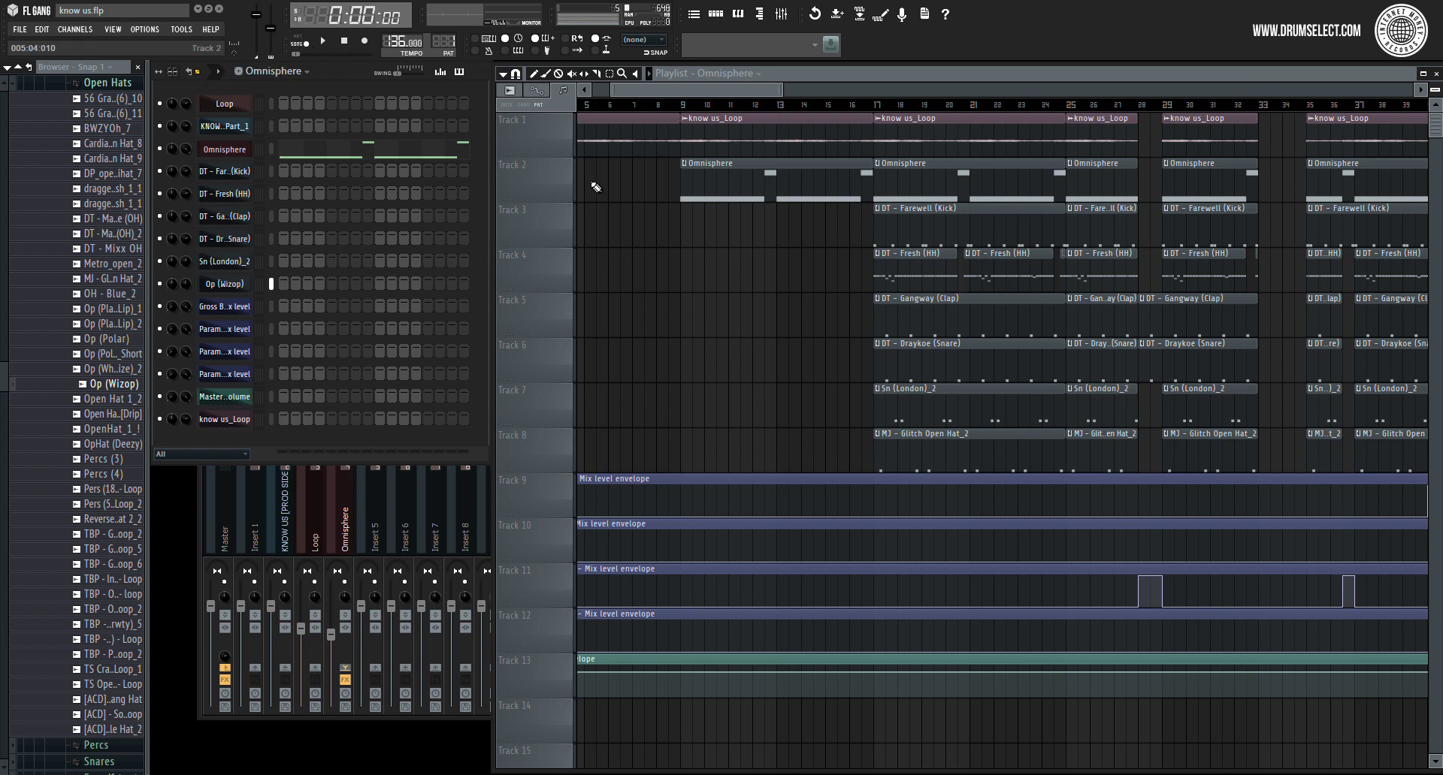
scroll(650, 226, down, 5)
key(space)
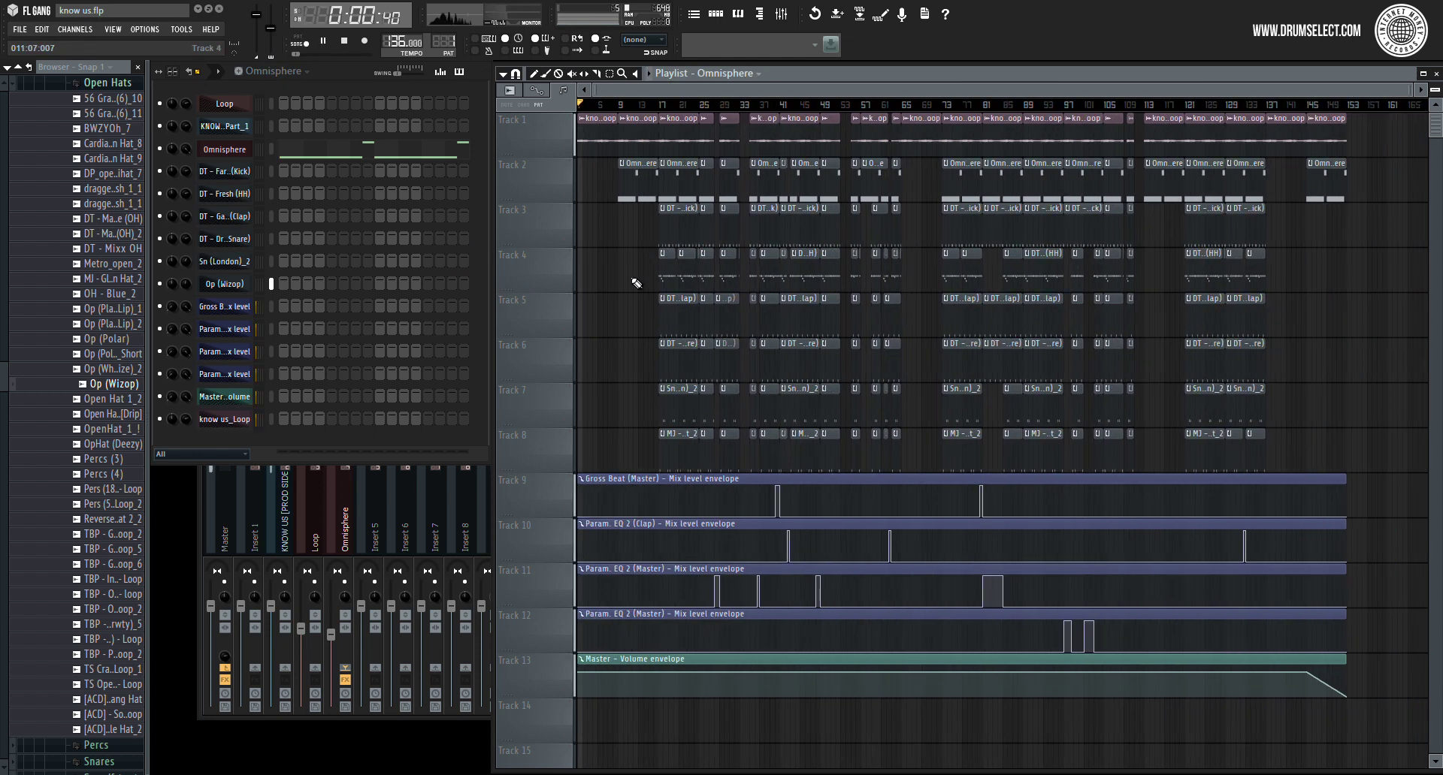